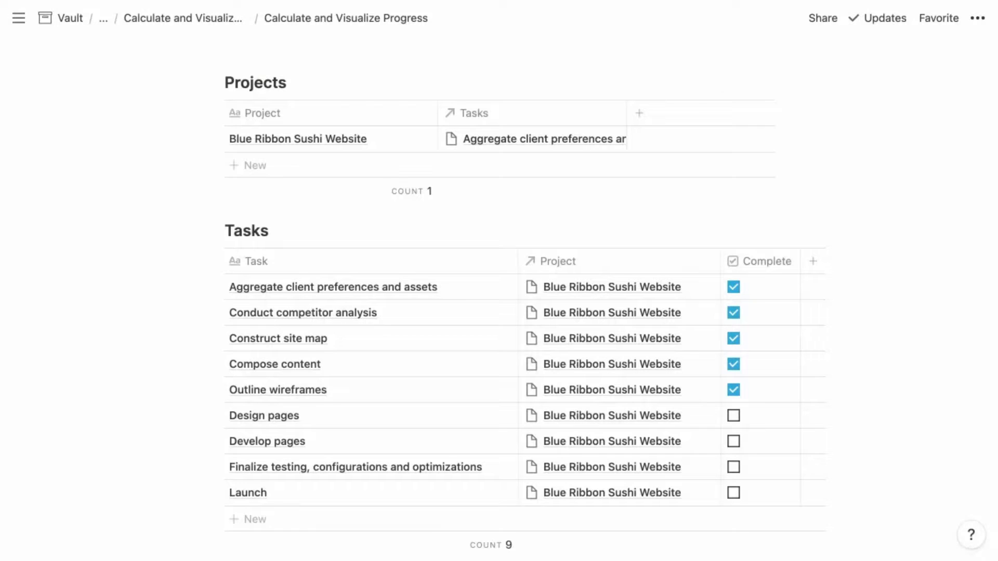
Unhide the Progress property in the Projects table so Blue Ribbon Sushi Website shows 55.6%.
mouse_move(843, 186)
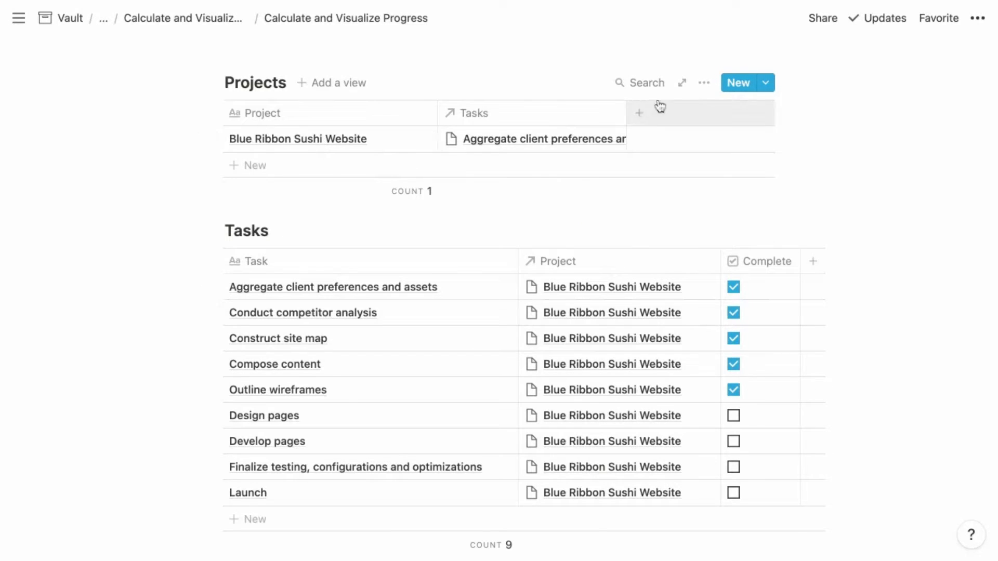
click(704, 84)
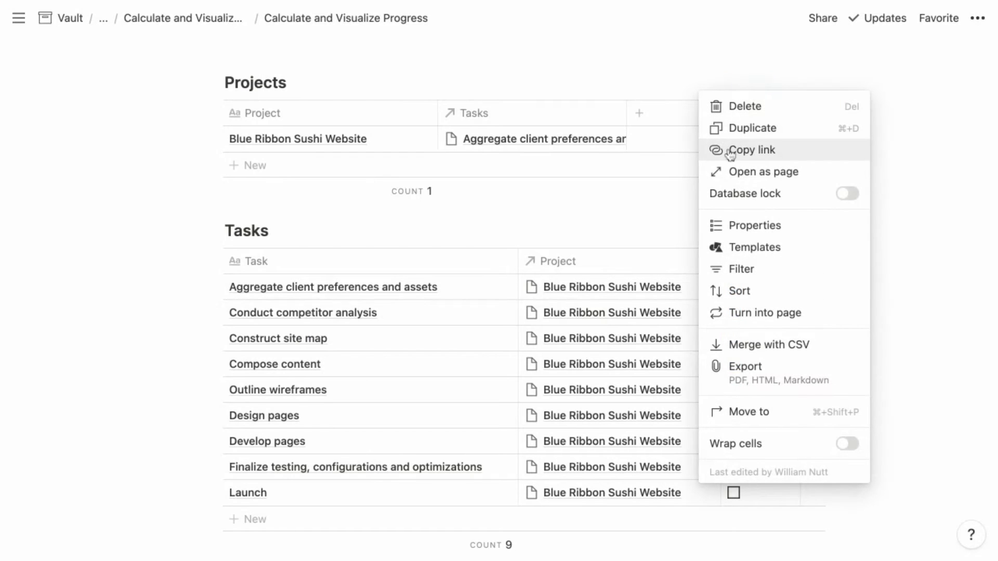
click(753, 225)
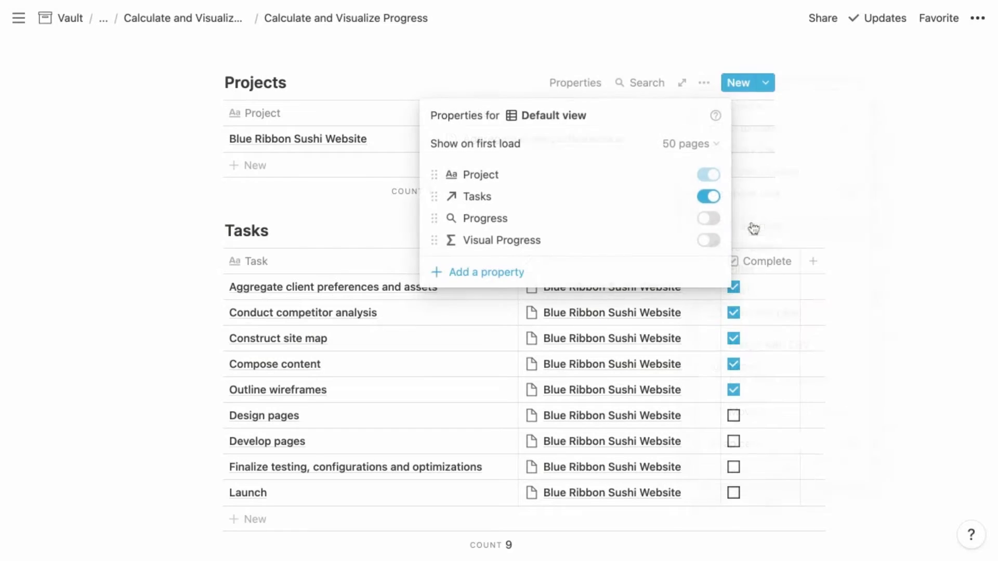
click(708, 222)
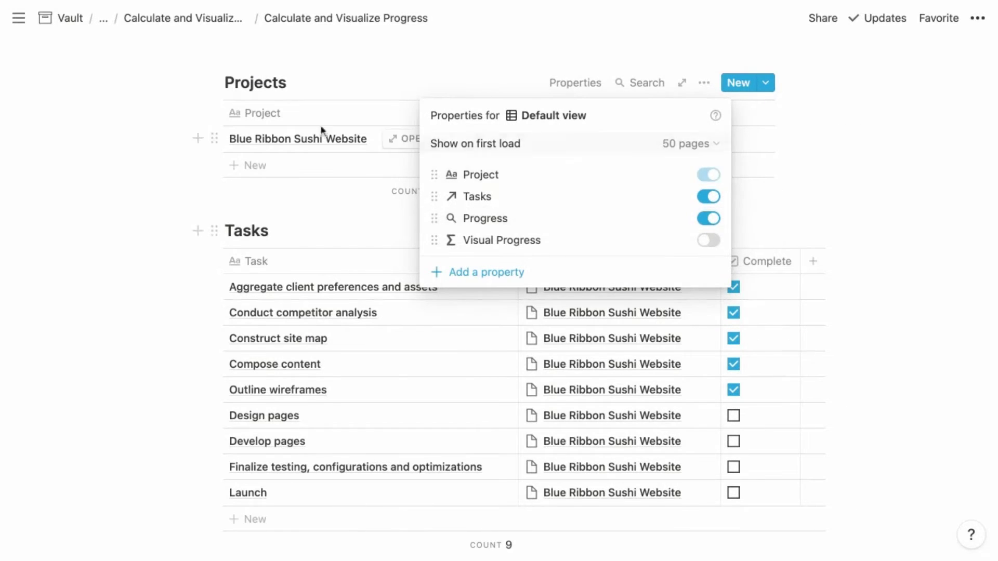
click(147, 116)
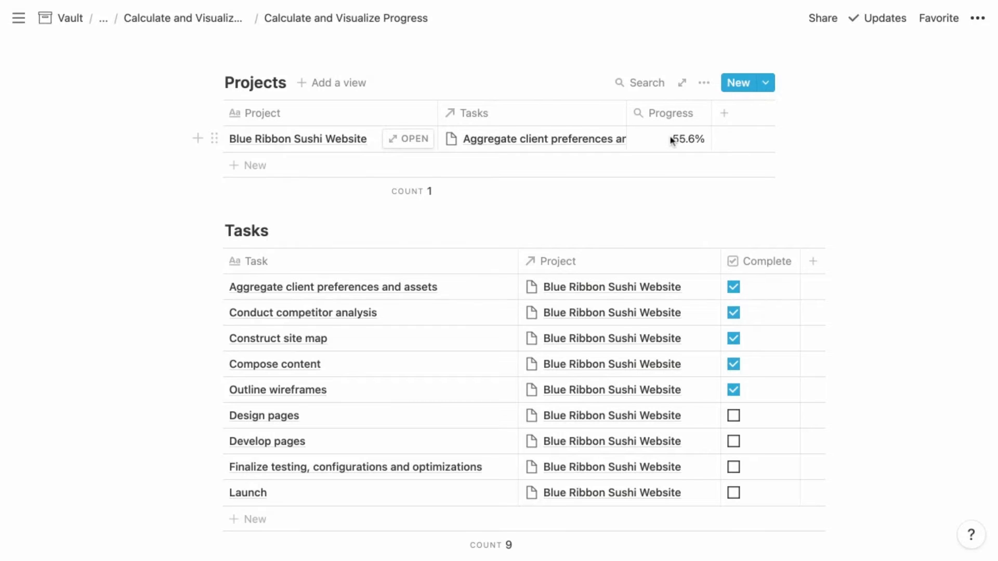
click(688, 139)
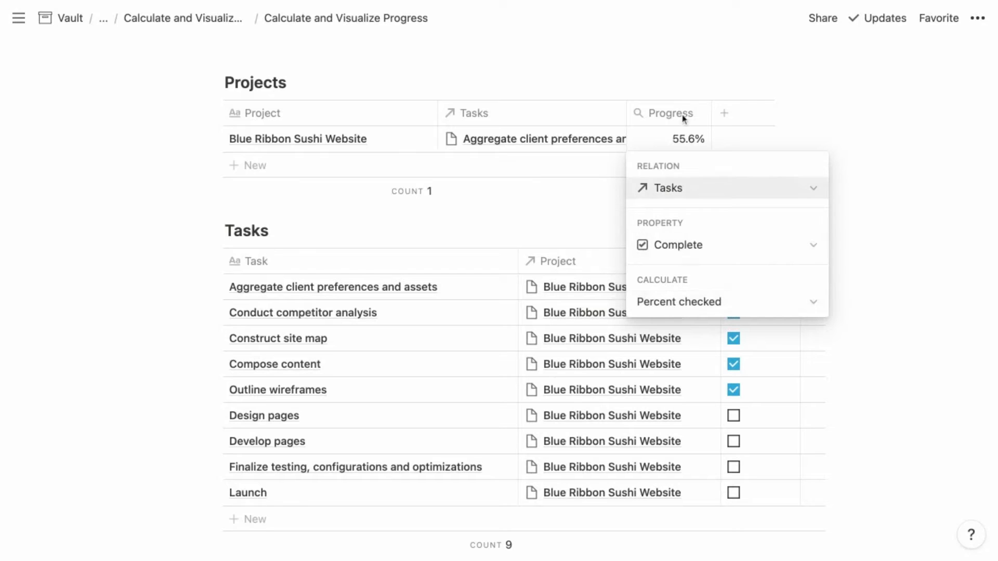
click(682, 81)
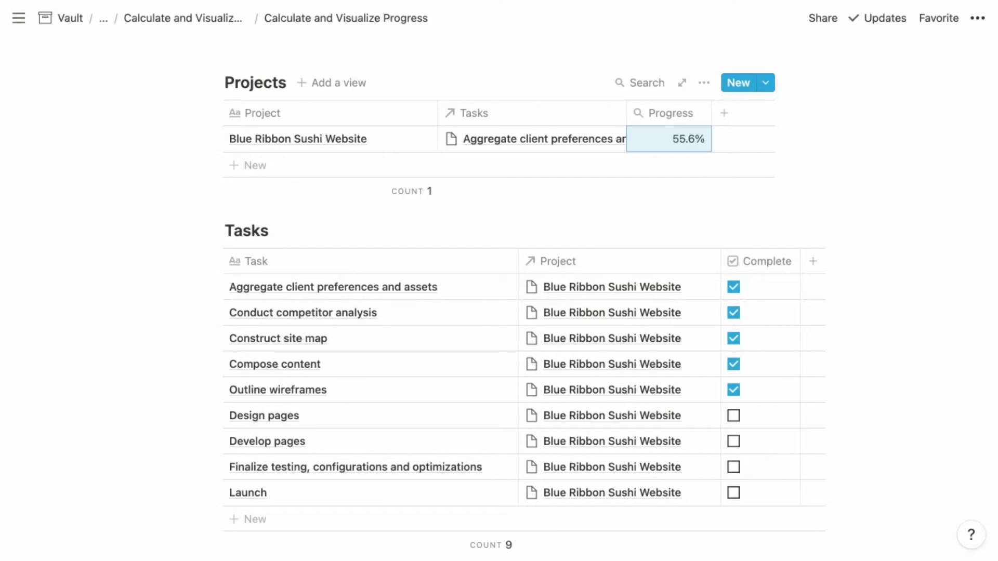
Scroll down to the Key Results table showing Progress of 82%, 40% and 67%.
scroll(524, 308, down, 10)
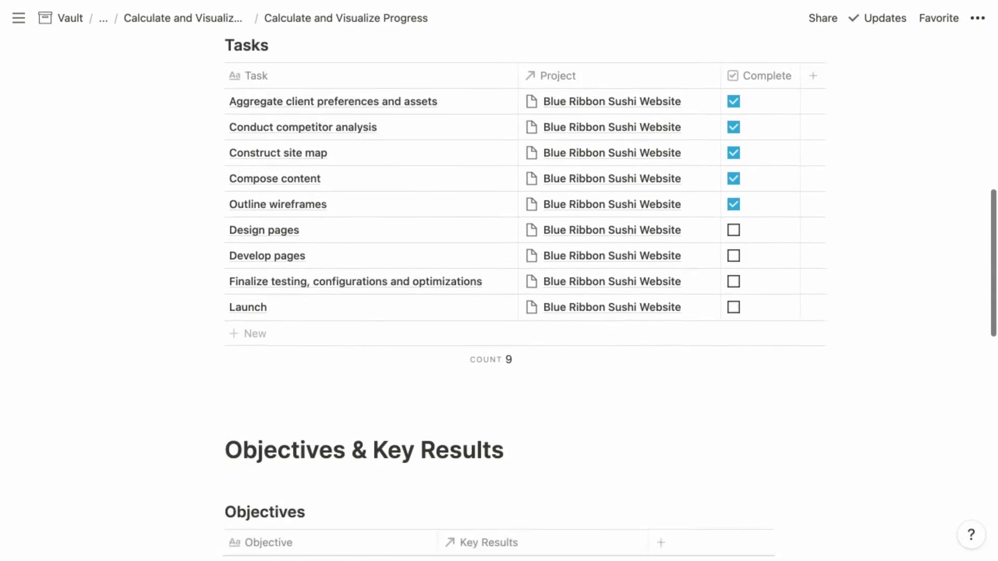
scroll(524, 307, down, 9)
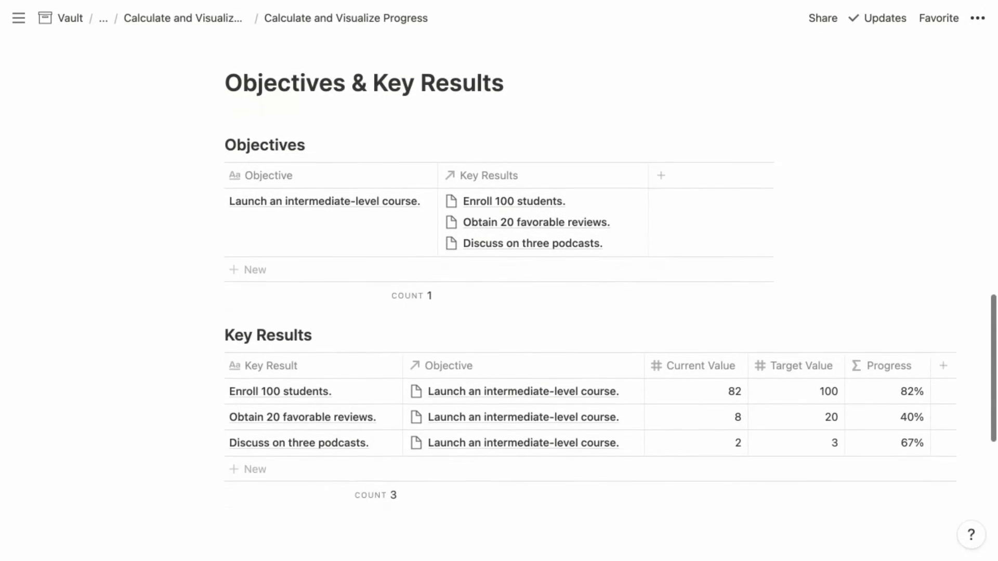
scroll(524, 307, down, 1)
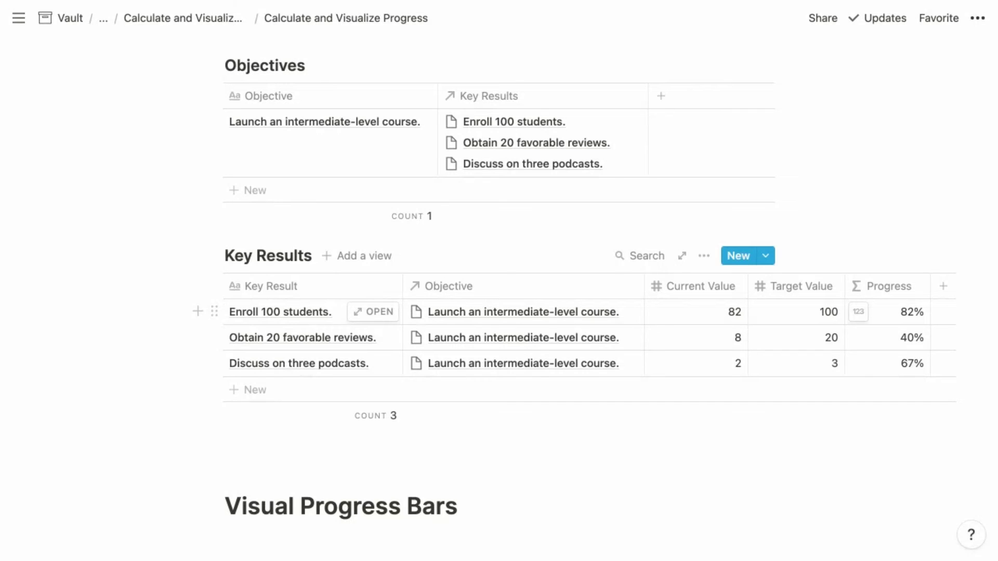
click(894, 312)
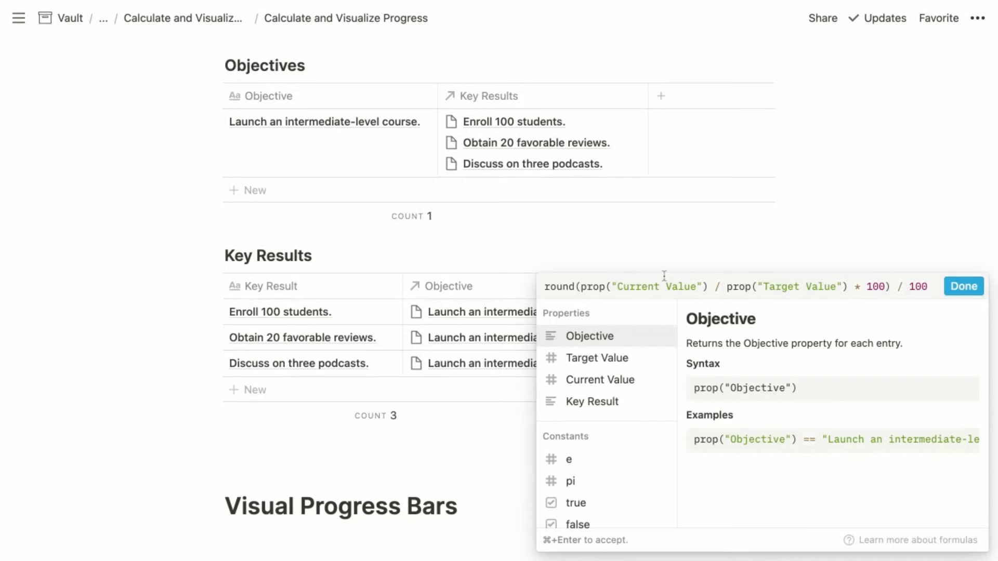
click(663, 247)
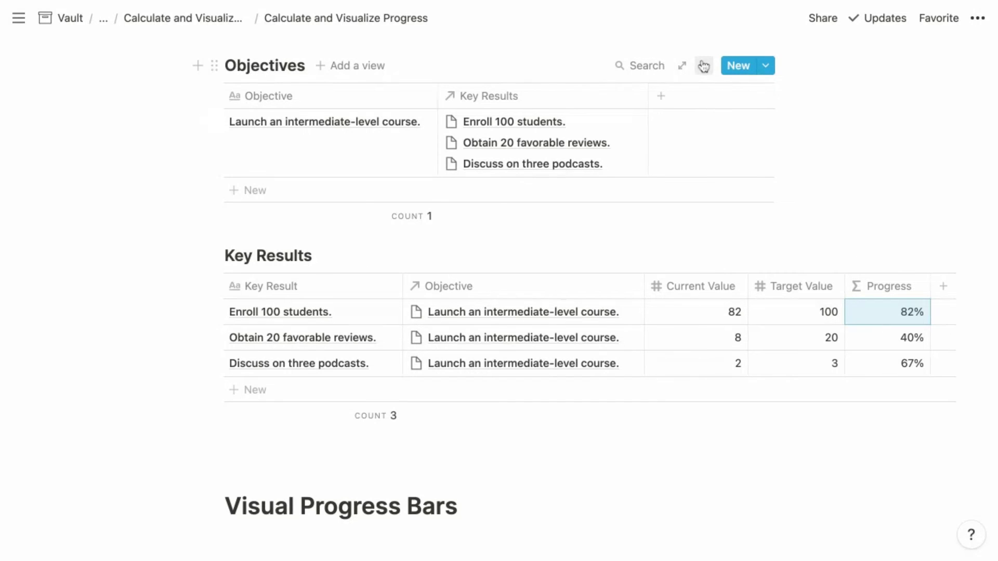
Unhide the Objectives Progress rollup and confirm it averages the Key Results' Progress to 63%.
click(704, 66)
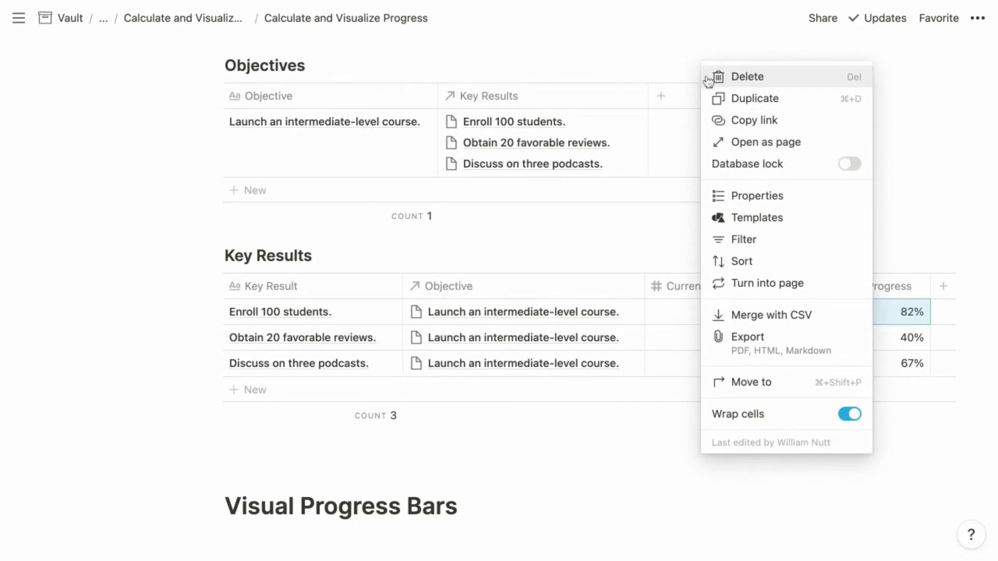
click(750, 197)
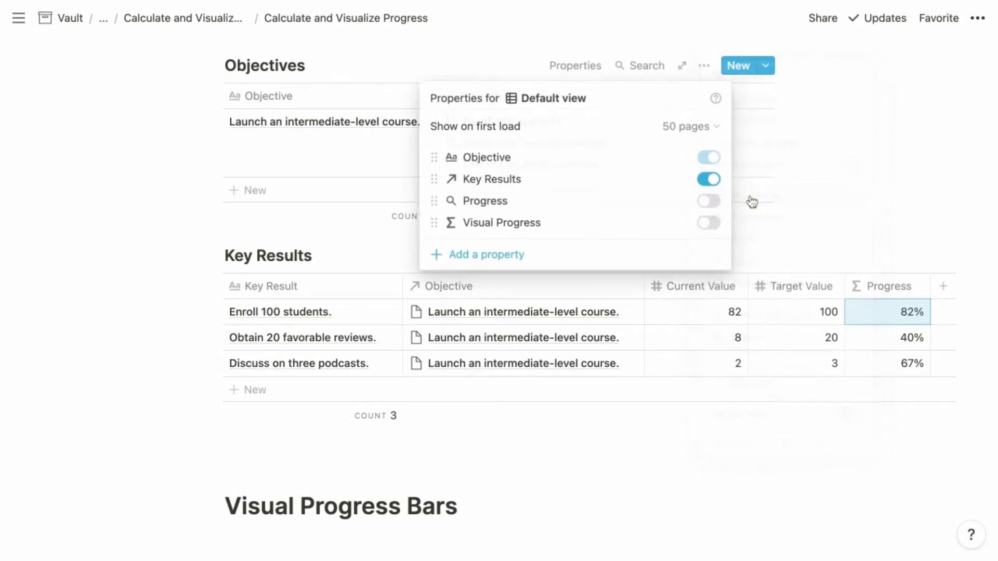
click(708, 201)
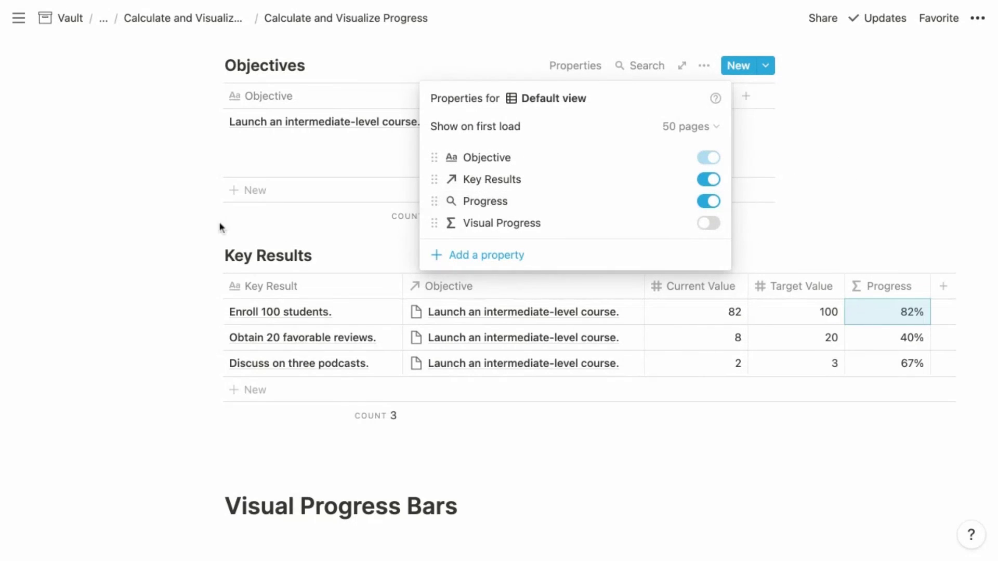
click(126, 169)
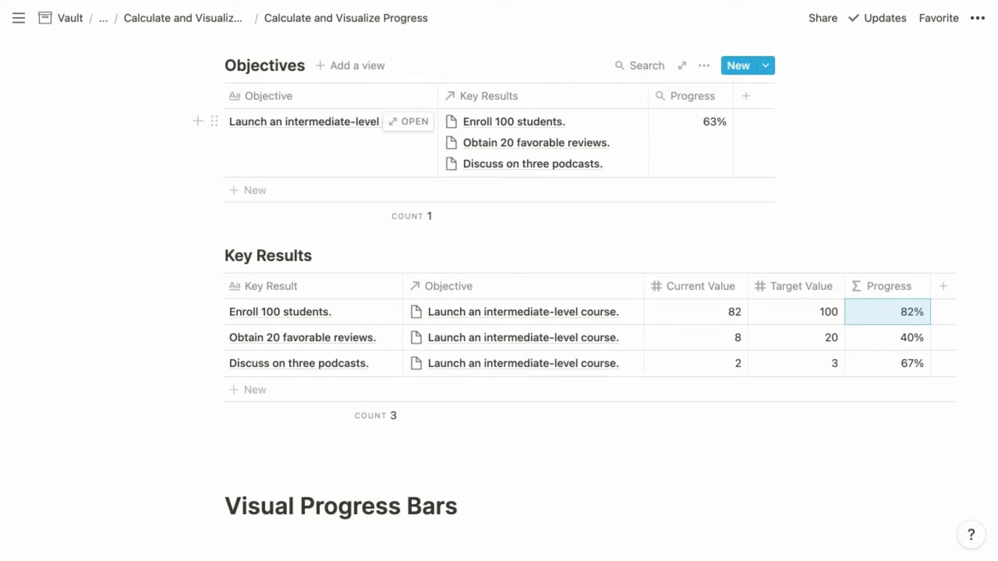
click(691, 140)
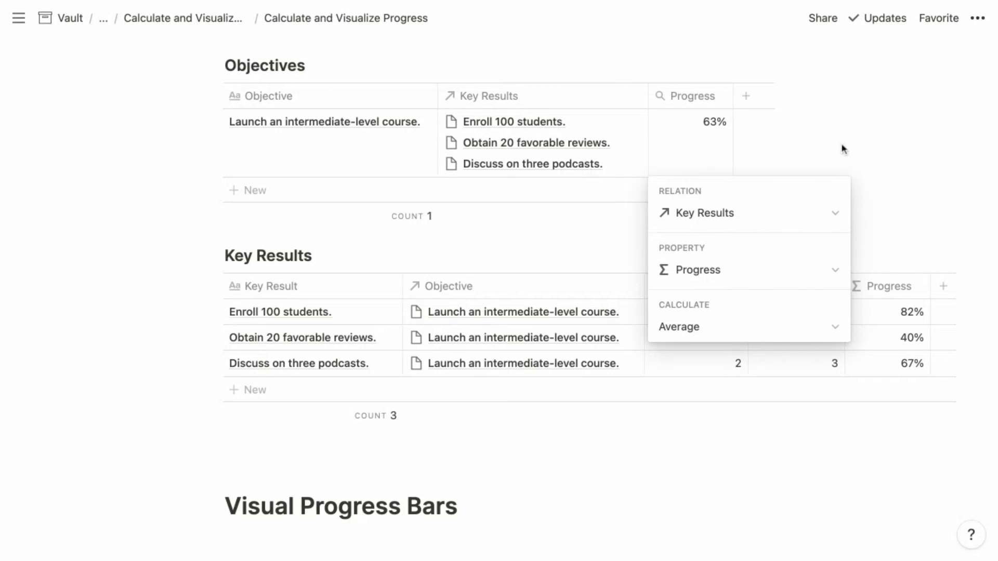
key(Escape)
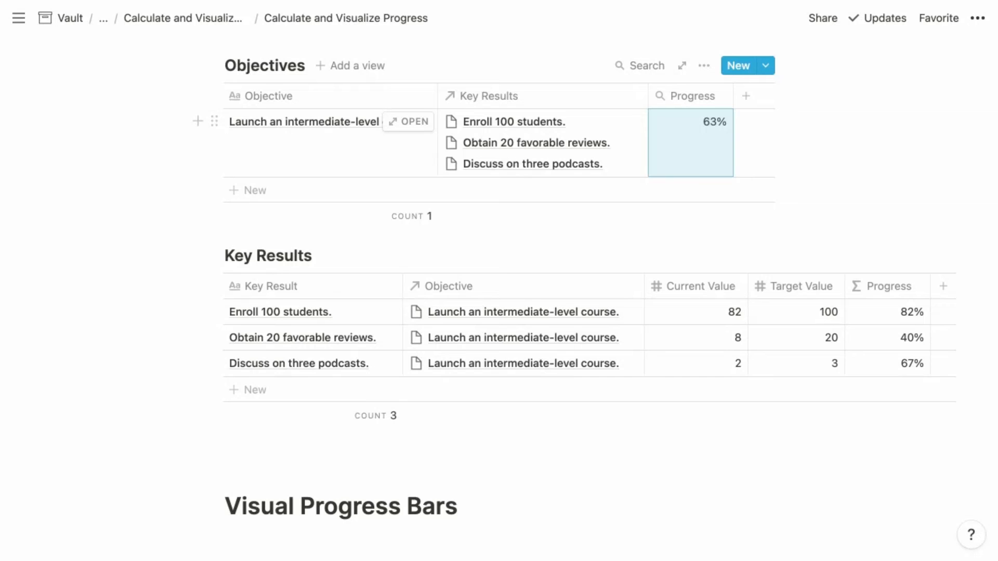
scroll(499, 291, up, 5)
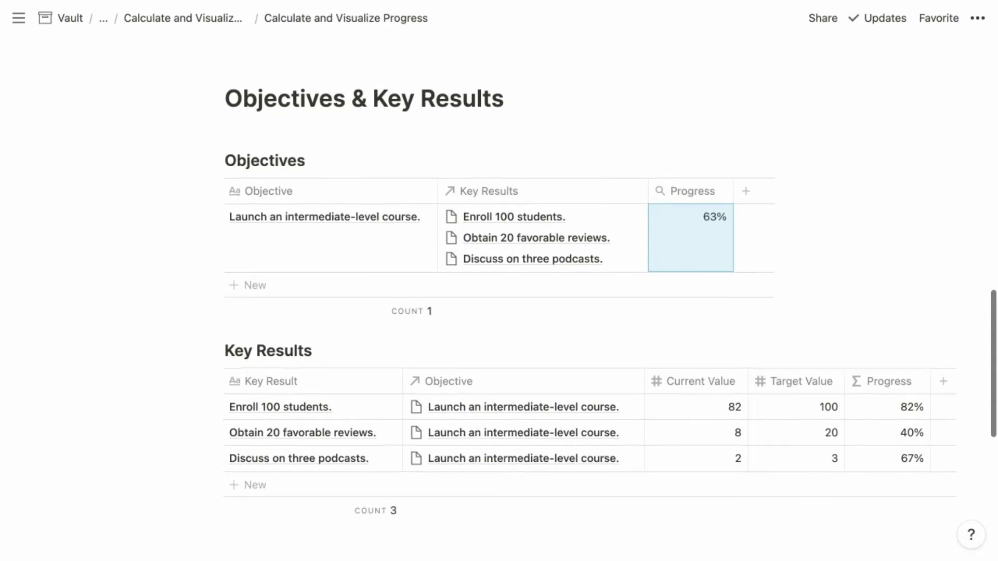
scroll(499, 291, up, 15)
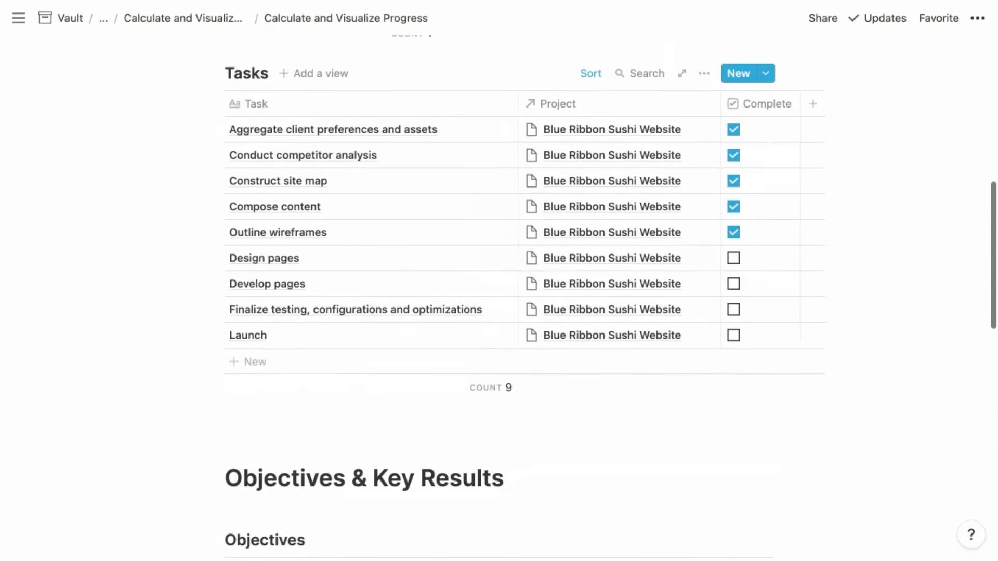
scroll(680, 147, up, 2)
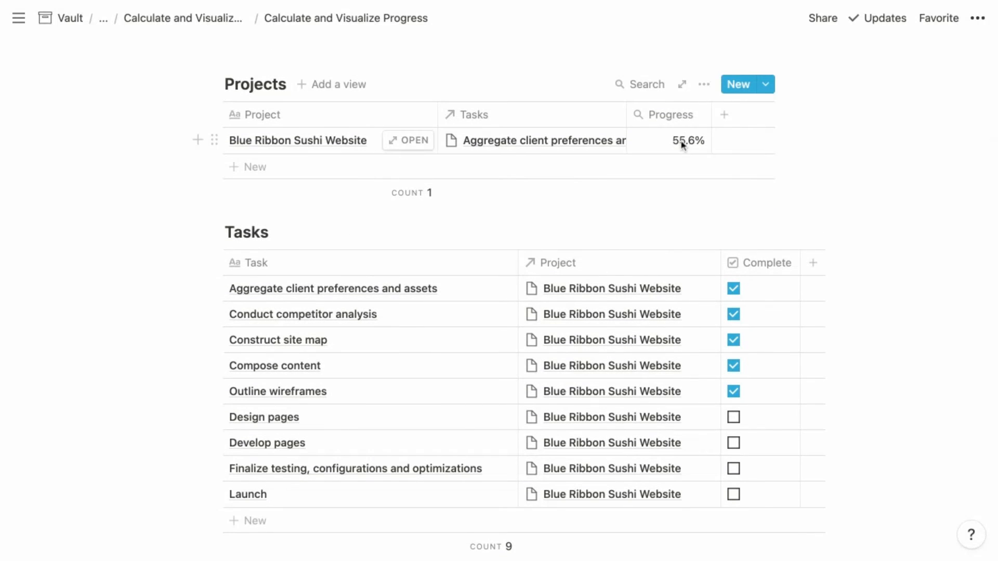
scroll(653, 192, down, 7)
scroll(653, 192, down, 15)
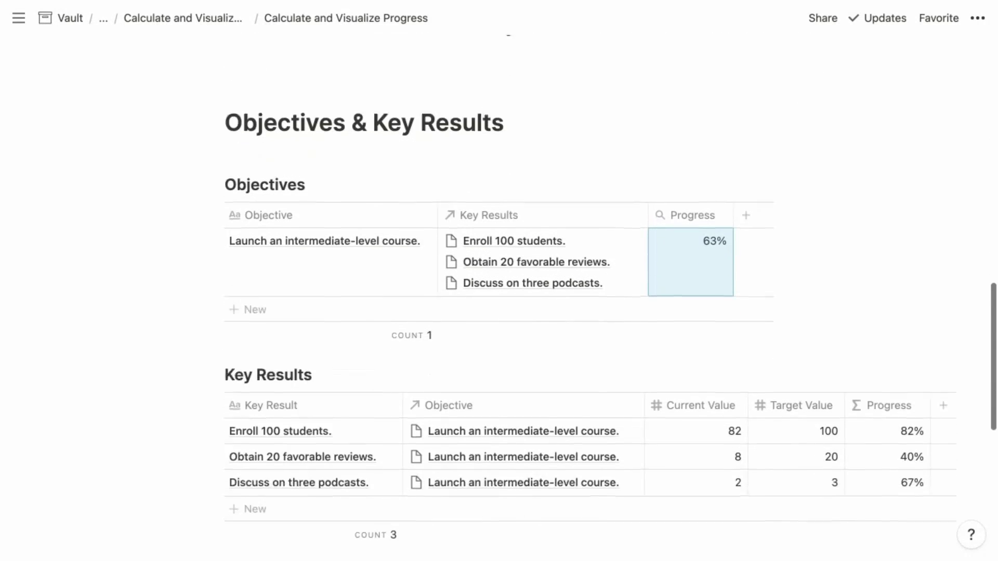
scroll(653, 192, down, 9)
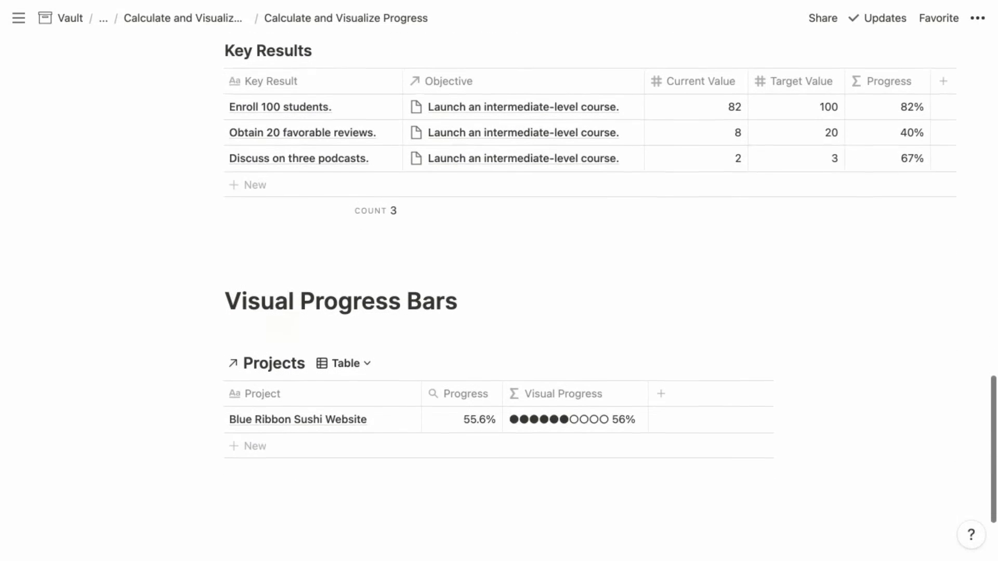
scroll(610, 298, down, 3)
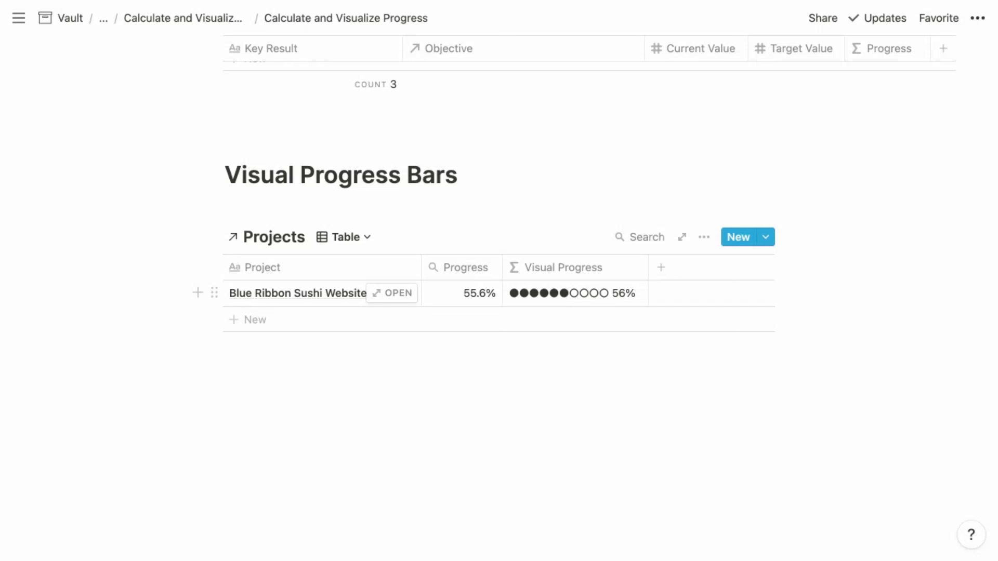
click(572, 292)
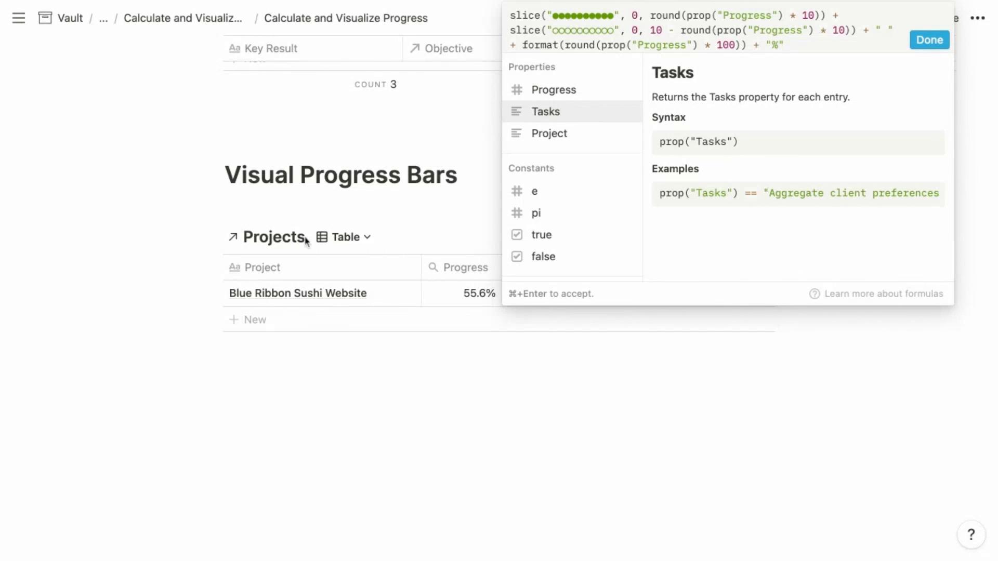
click(150, 264)
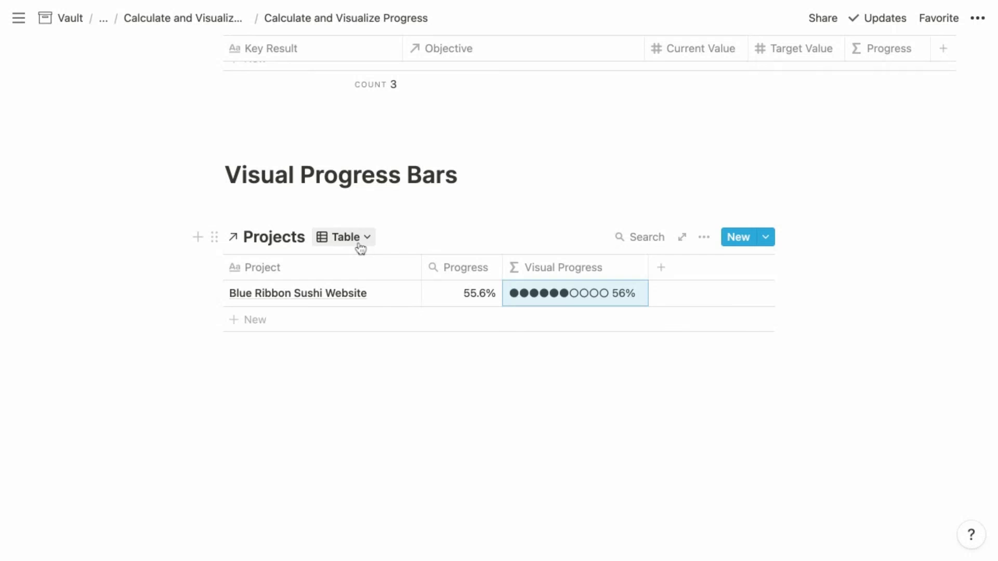
Switch Projects to Gallery view, showing Blue Ribbon Sushi Website's 56% dot progress bar card.
click(345, 237)
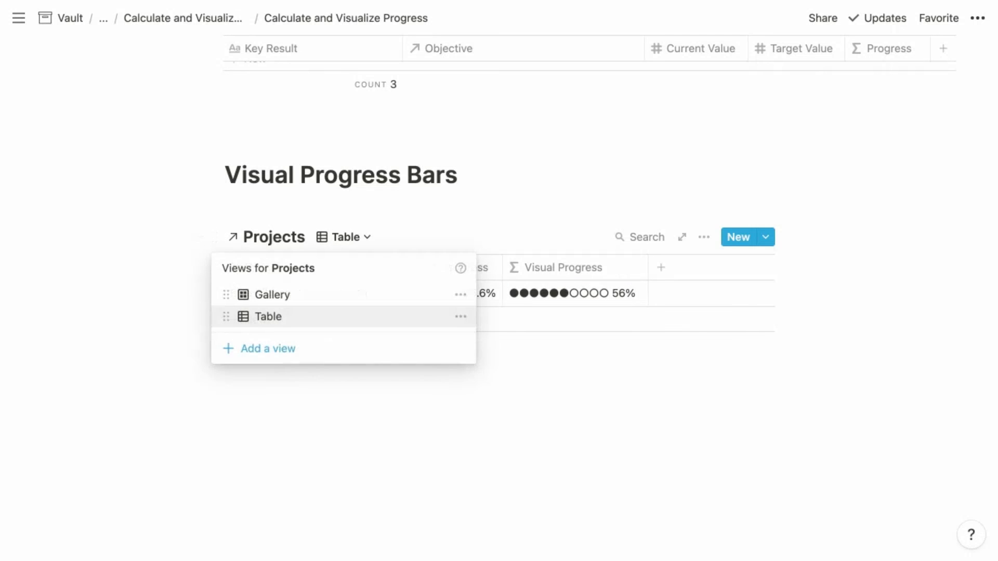
click(336, 295)
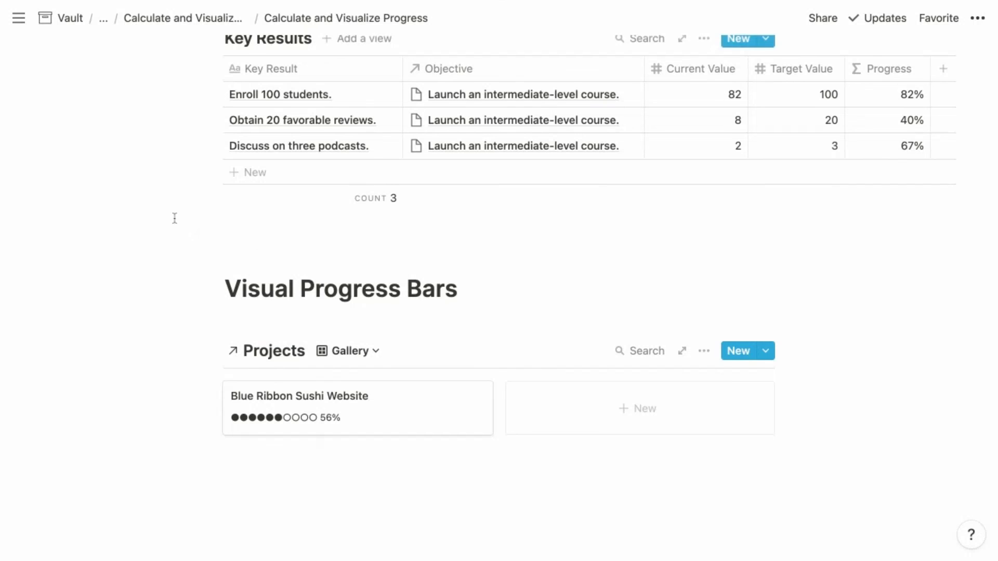
scroll(175, 218, down, 2)
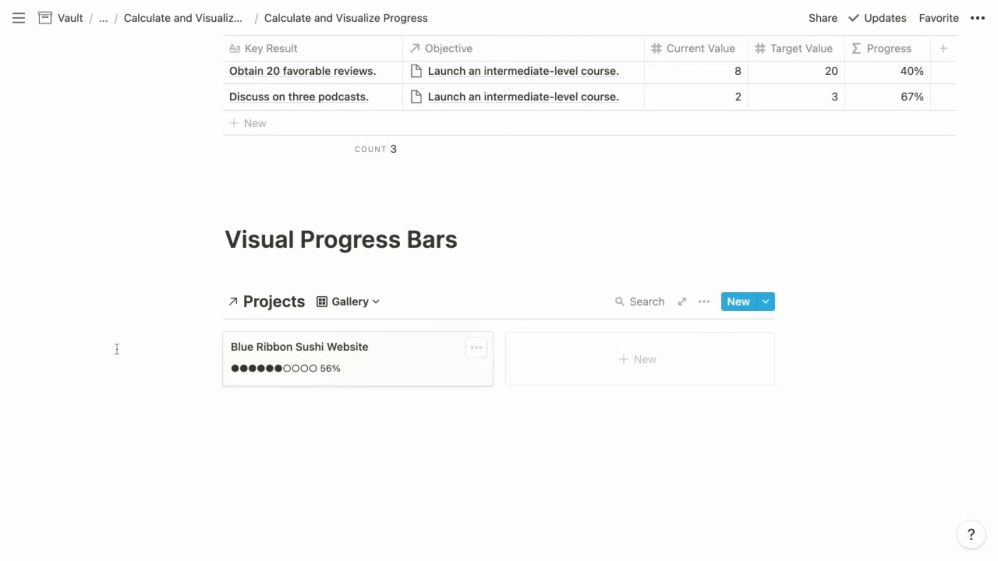
scroll(114, 349, down, 1)
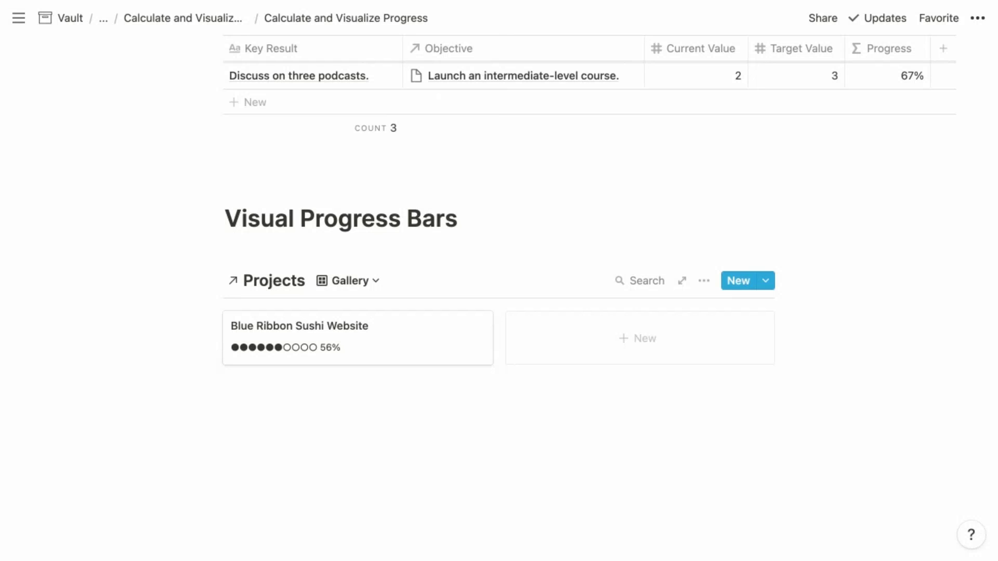
scroll(590, 307, up, 5)
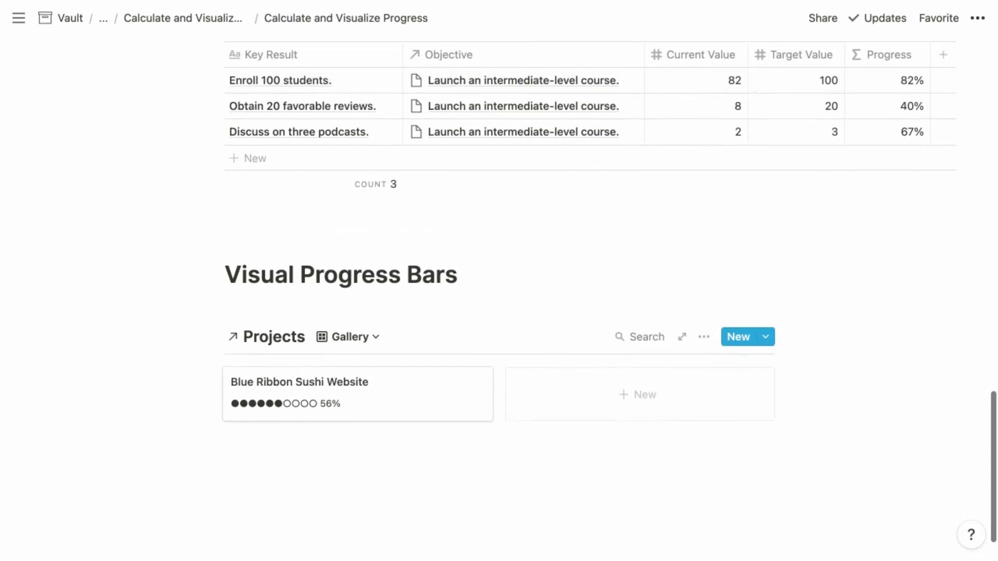
scroll(589, 307, up, 4)
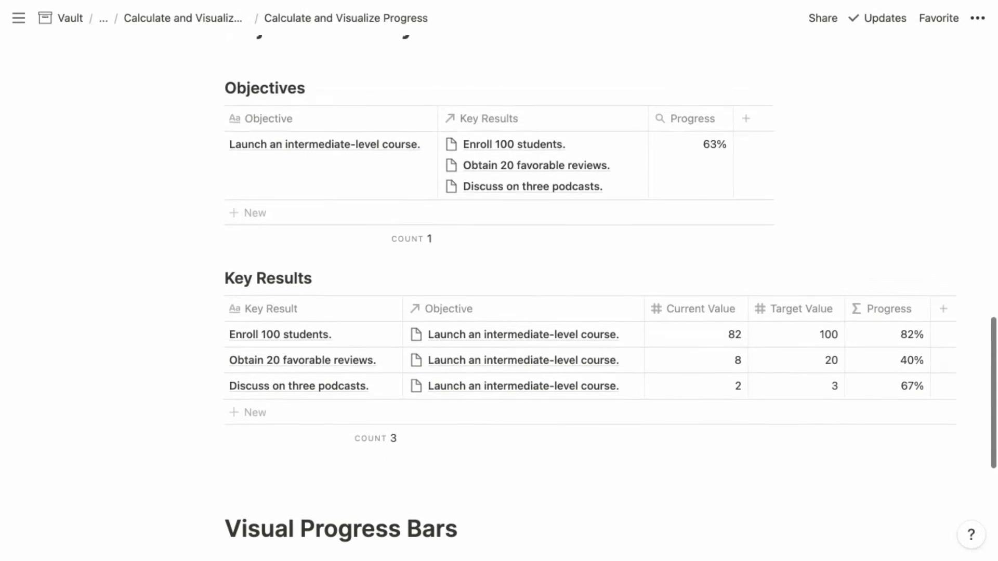
scroll(590, 307, up, 1)
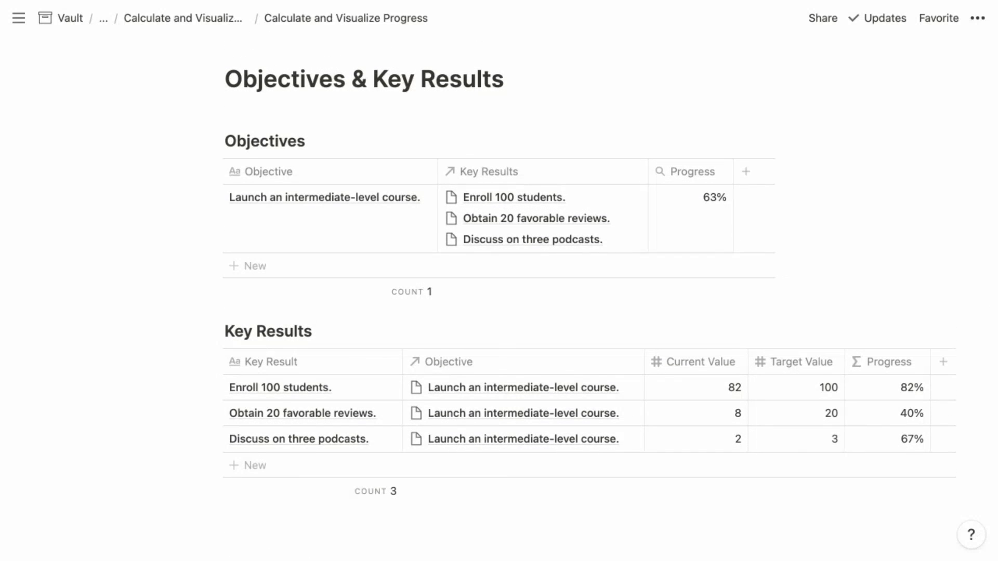
scroll(589, 307, down, 1)
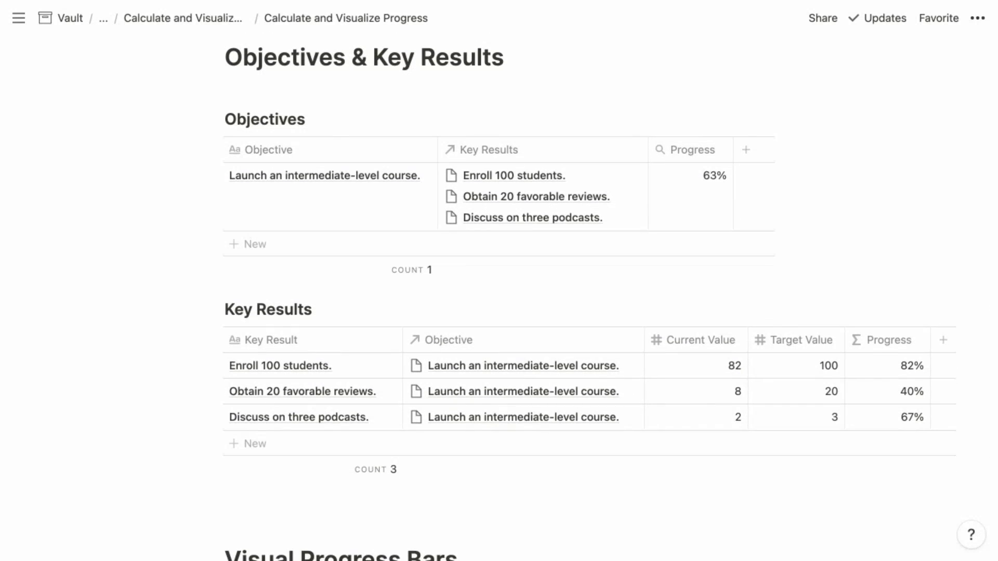
scroll(590, 307, up, 7)
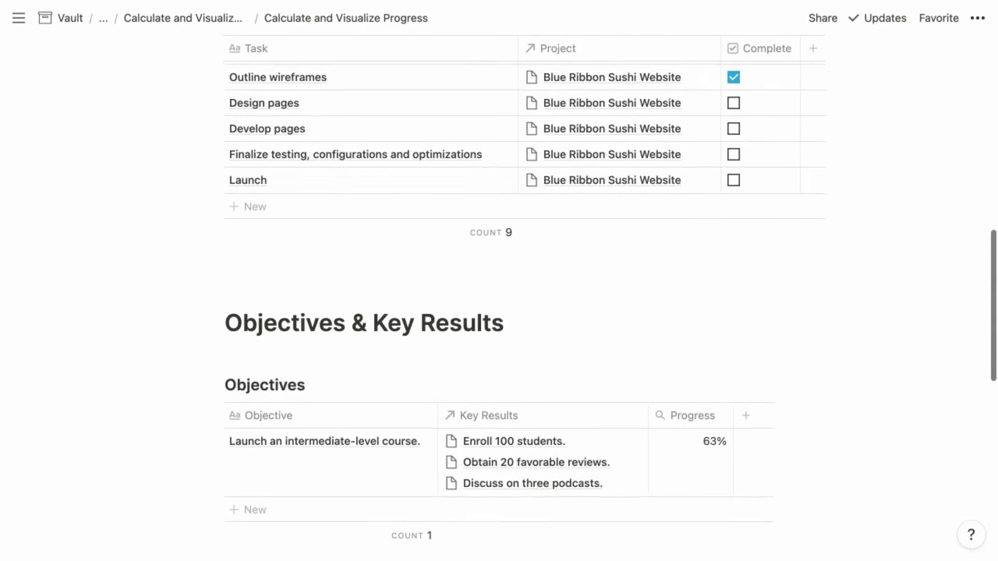
scroll(590, 307, up, 4)
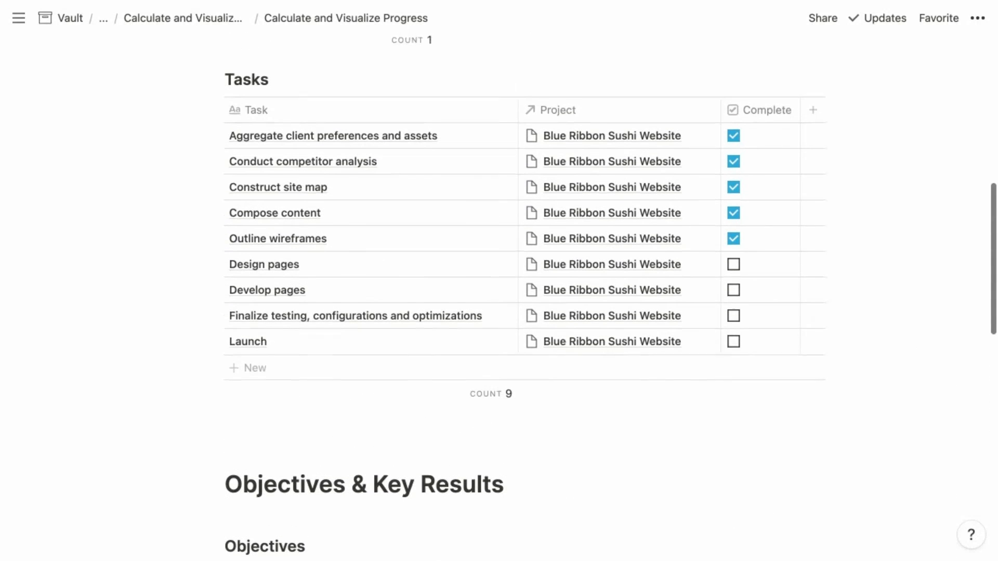
scroll(524, 312, up, 4)
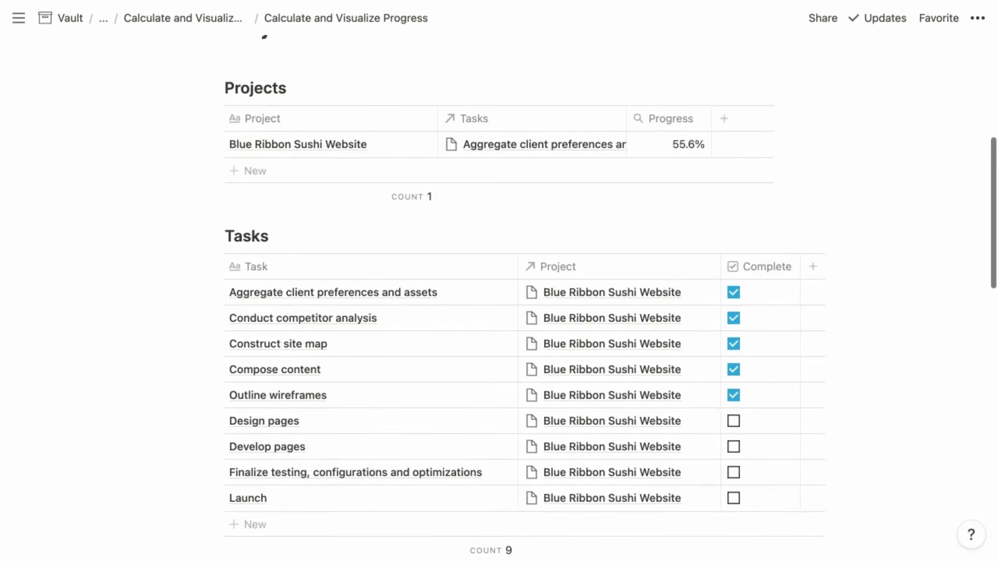
scroll(524, 312, up, 1)
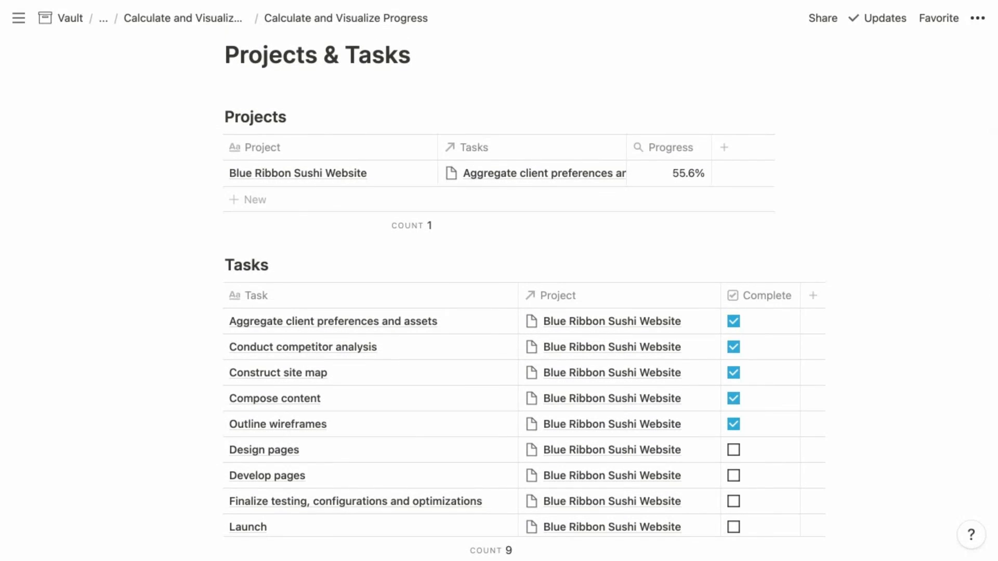